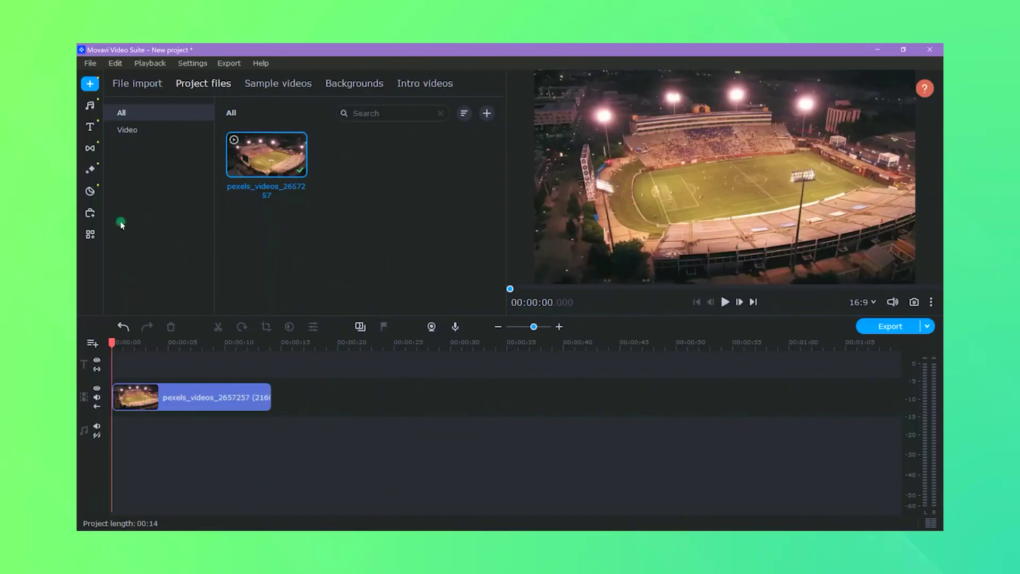
- Open the Titles panel from the left sidebar to browse title templates
left_click(93, 130)
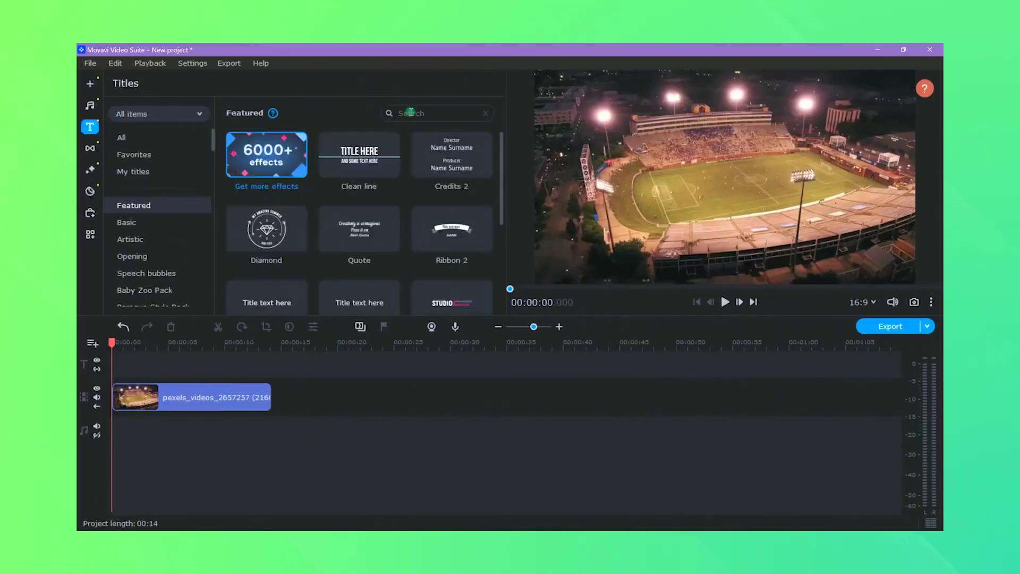